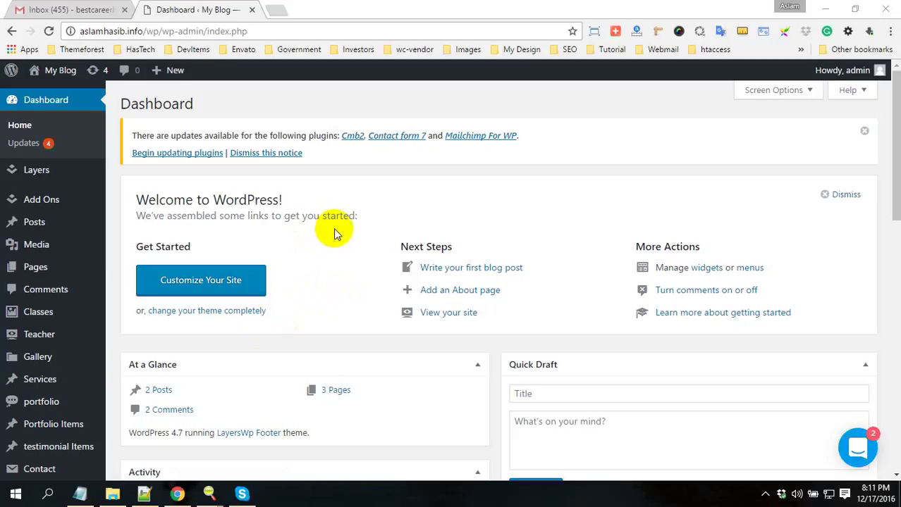
Open the page for adding new plugins from the WordPress dashboard
scroll(381, 240, down, 3)
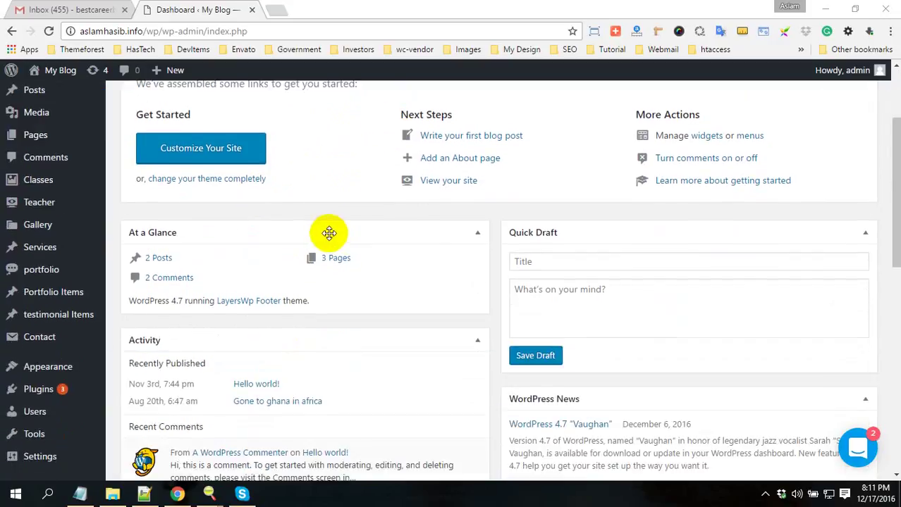
scroll(327, 232, down, 3)
mouse_move(40, 328)
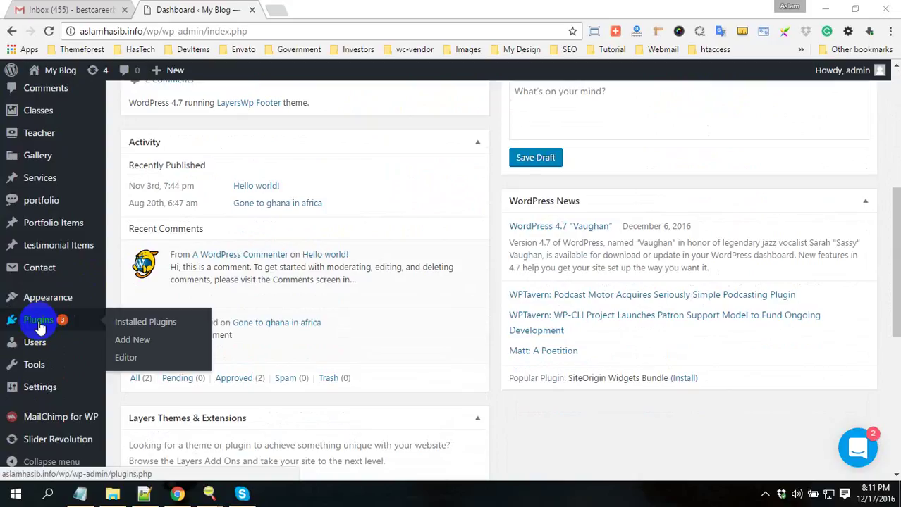
scroll(439, 171, up, 6)
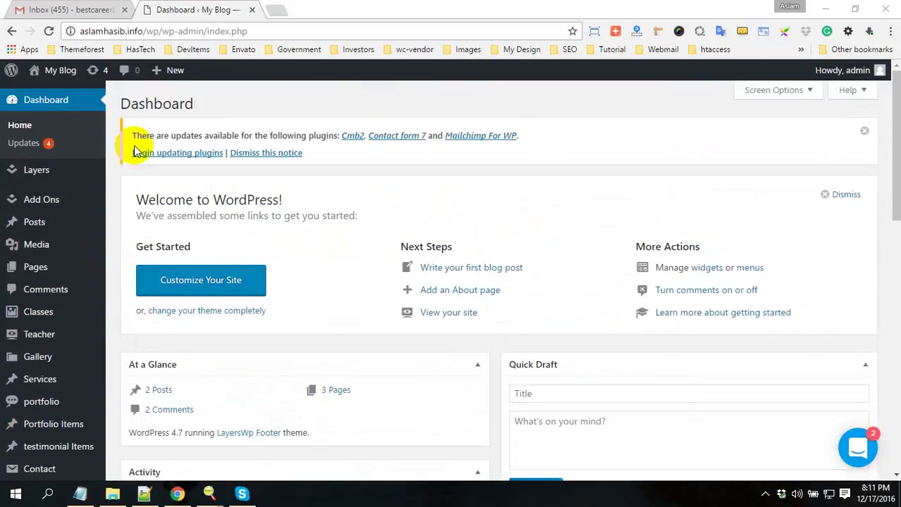
scroll(111, 372, down, 6)
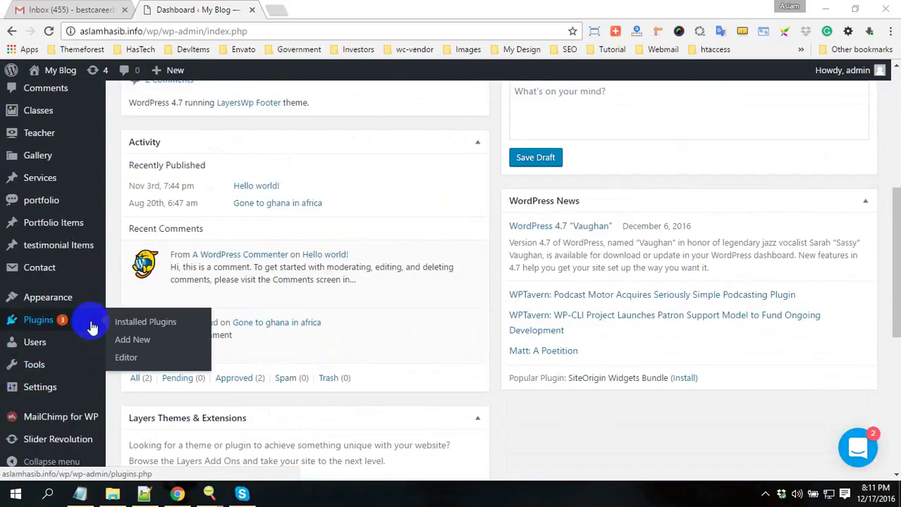
click(133, 340)
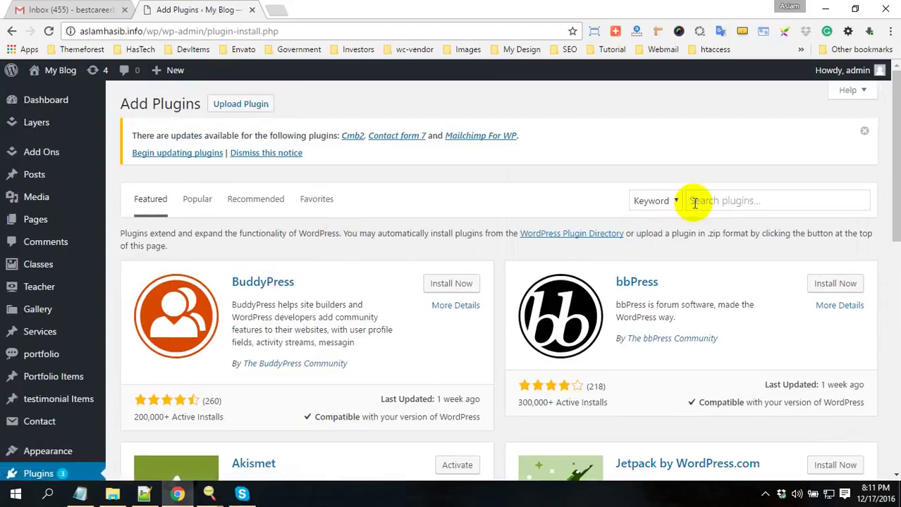
Search the plugin directory for "woocommerce"
click(690, 202)
text(w)
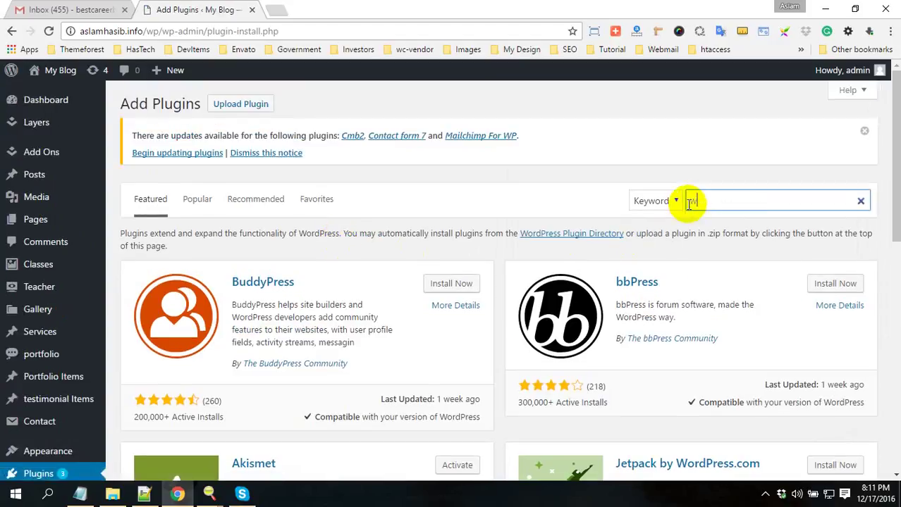
text(ooco)
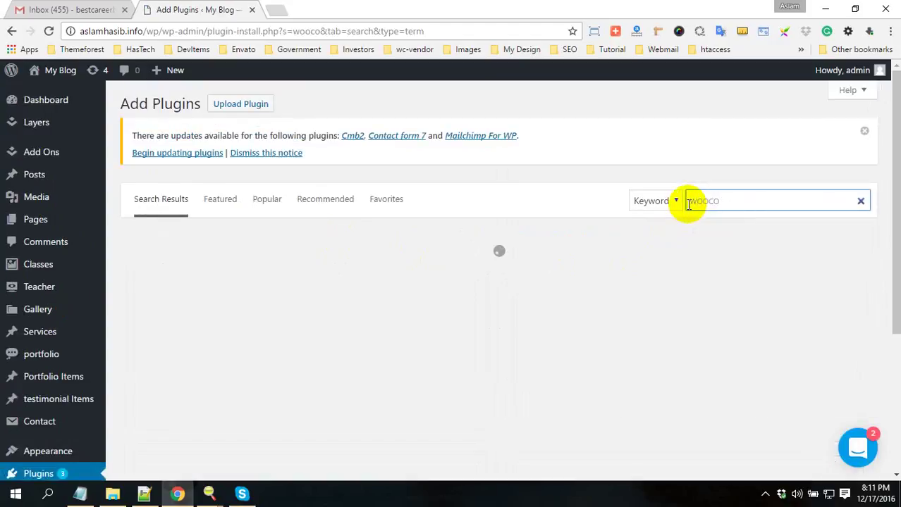
text(mmerce)
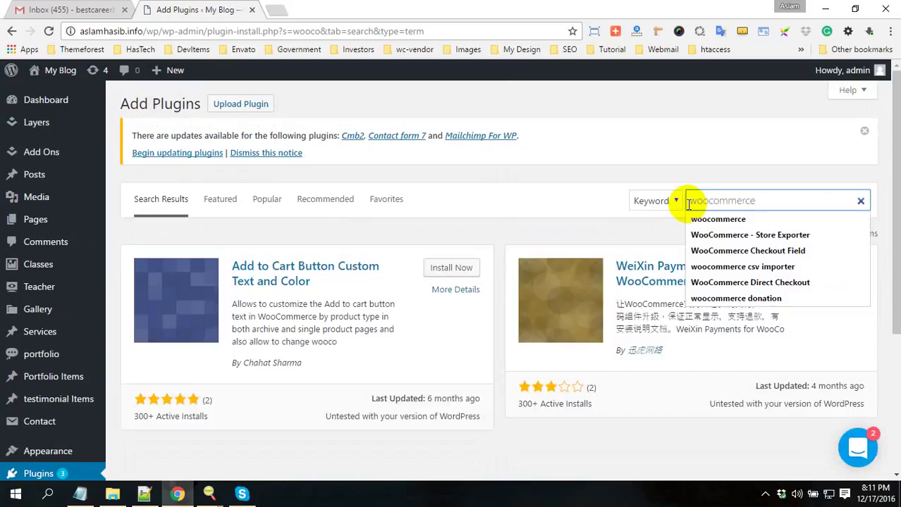
key(Return)
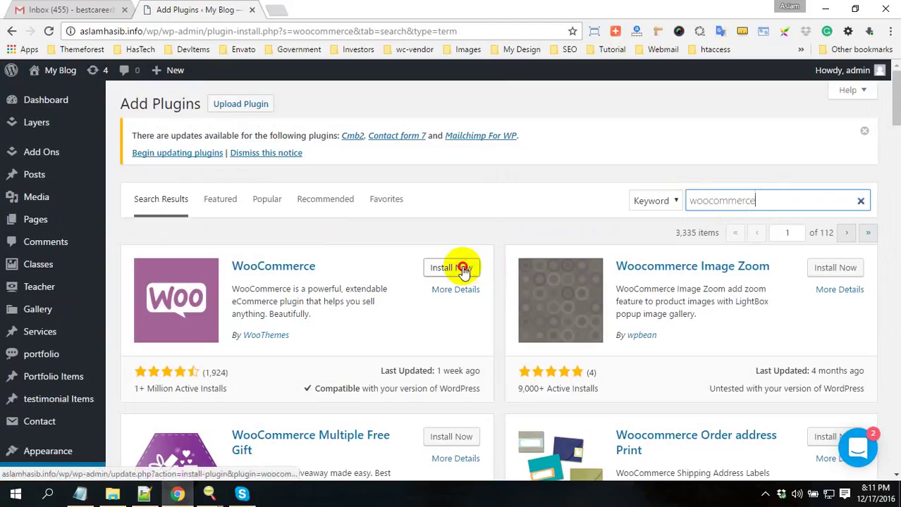
Install and activate the WooCommerce plugin by WooThemes and start its setup wizard
click(458, 267)
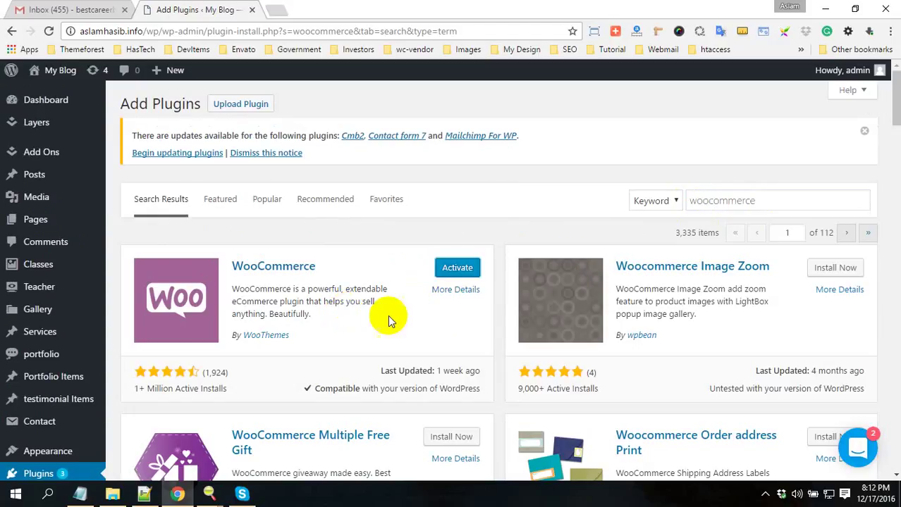
click(457, 268)
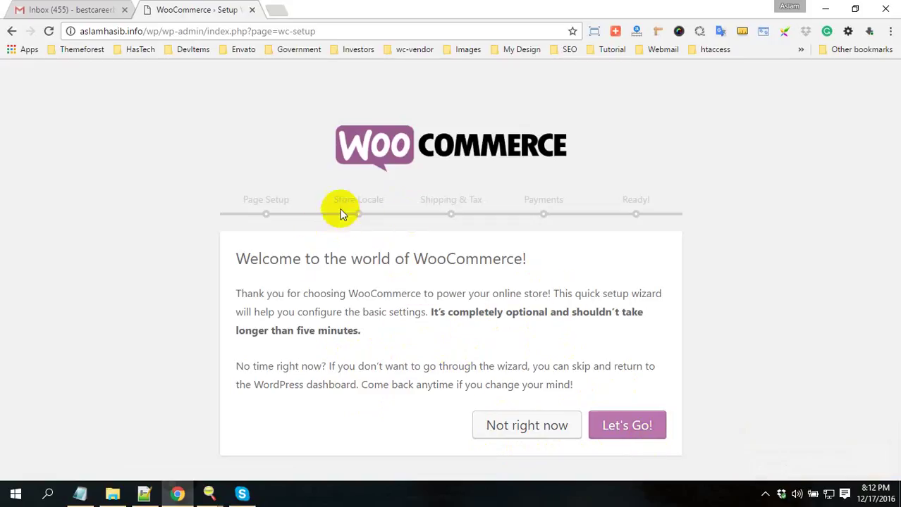
click(632, 430)
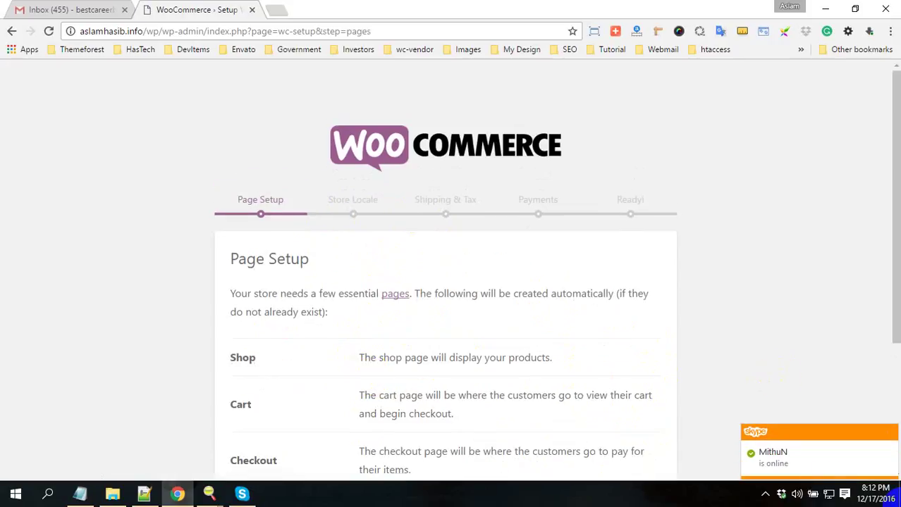
Review the descriptions of the Shop, Cart, Checkout and My Account pages in the wizard's Page Setup stage
click(892, 433)
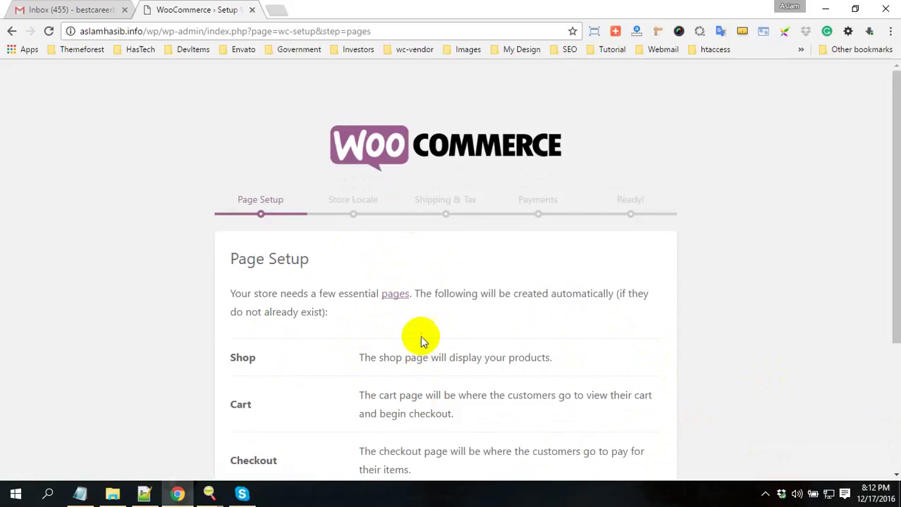
scroll(422, 338, down, 3)
scroll(283, 247, up, 1)
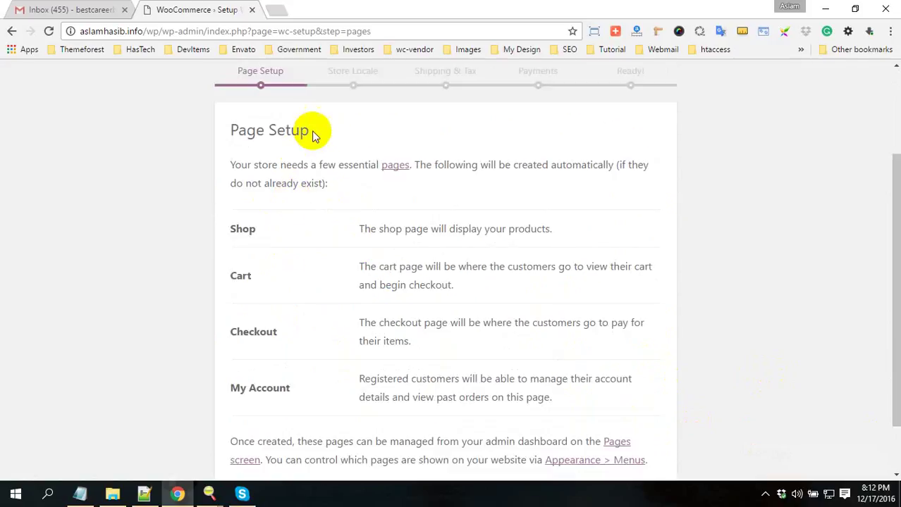
drag(312, 133, 227, 127)
click(329, 131)
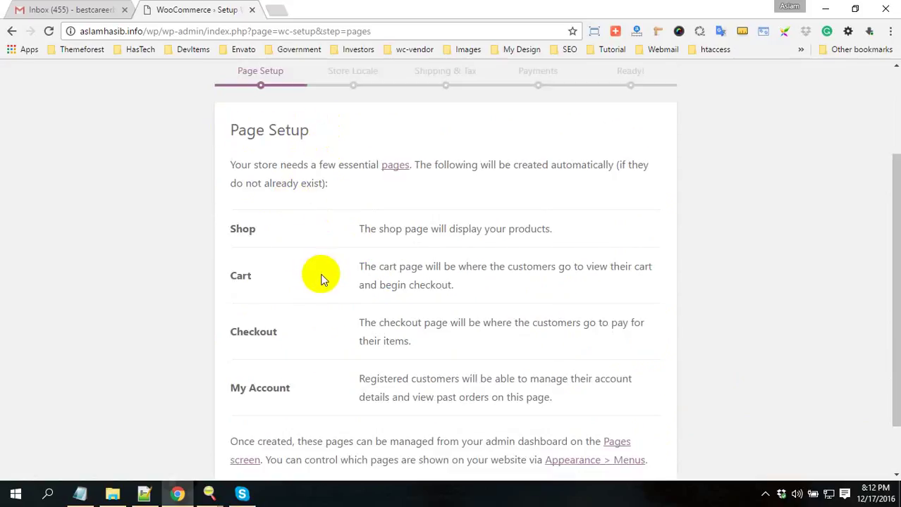
double_click(242, 276)
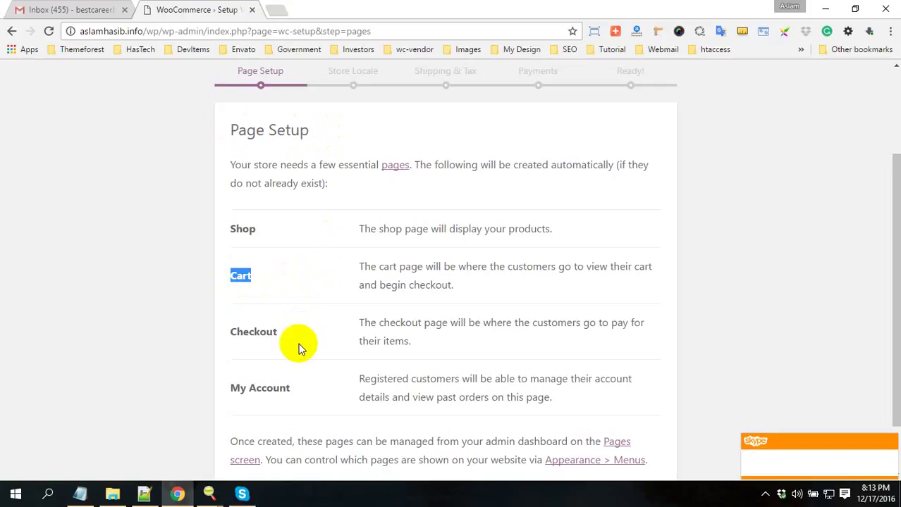
click(892, 433)
drag(412, 344, 354, 322)
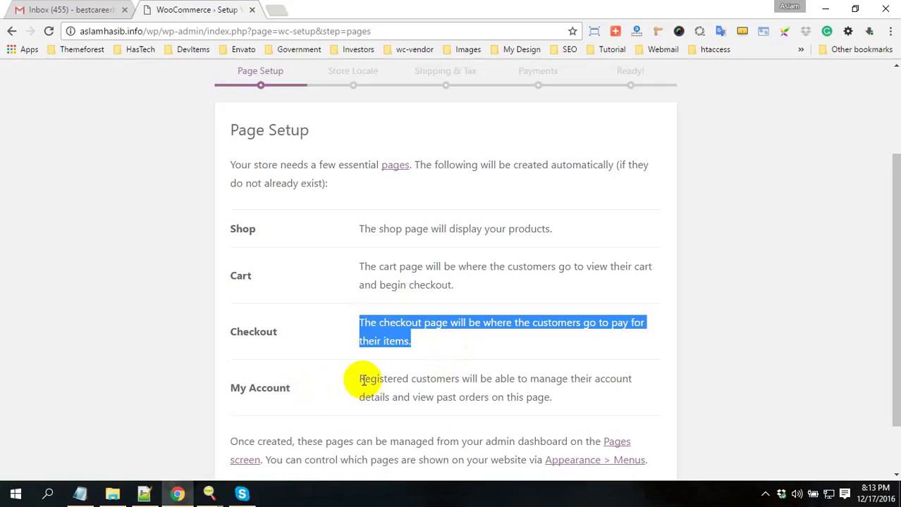
drag(356, 379, 576, 399)
click(572, 398)
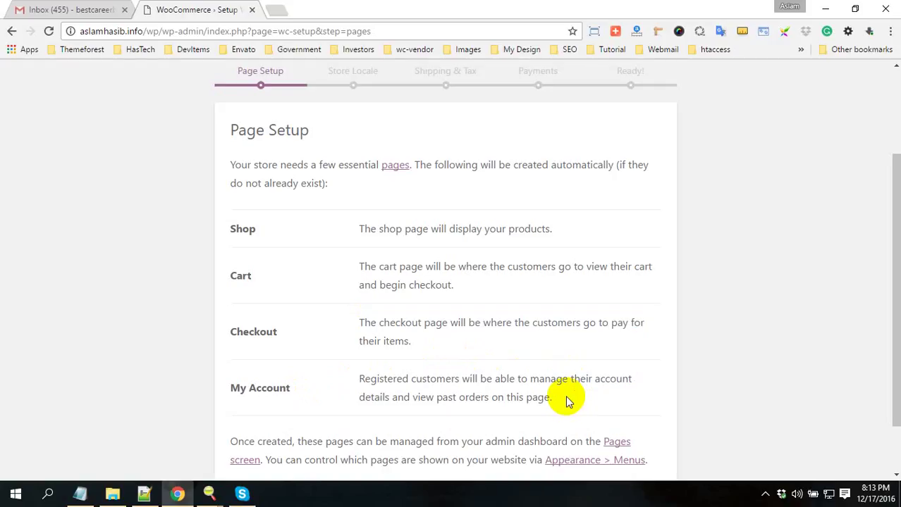
click(564, 397)
scroll(578, 398, down, 1)
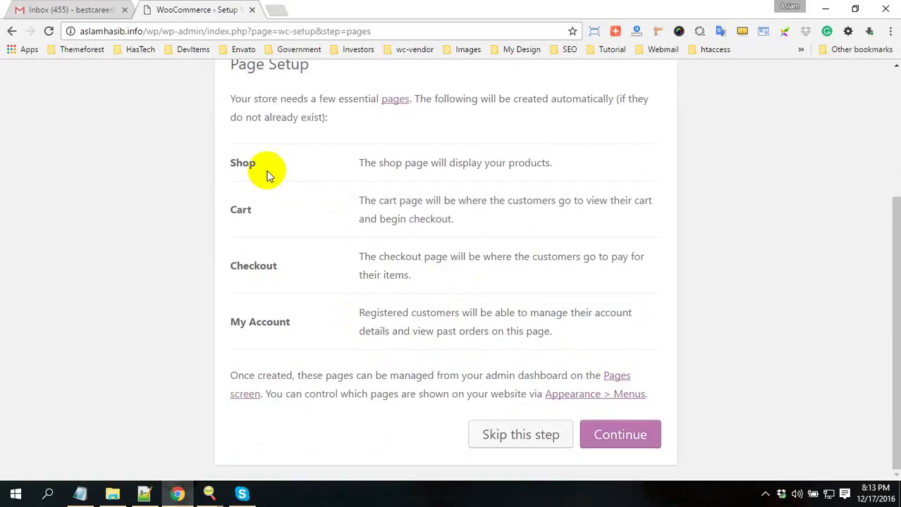
double_click(248, 165)
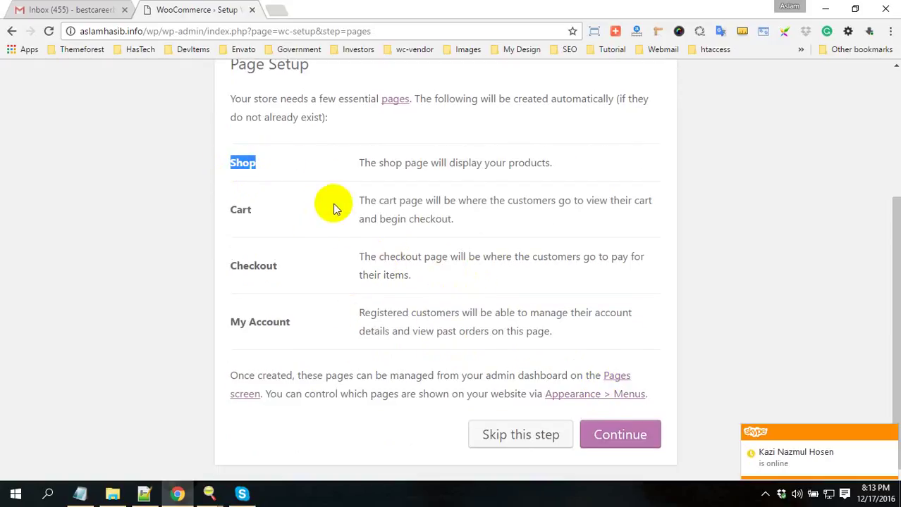
drag(247, 210, 292, 207)
click(292, 222)
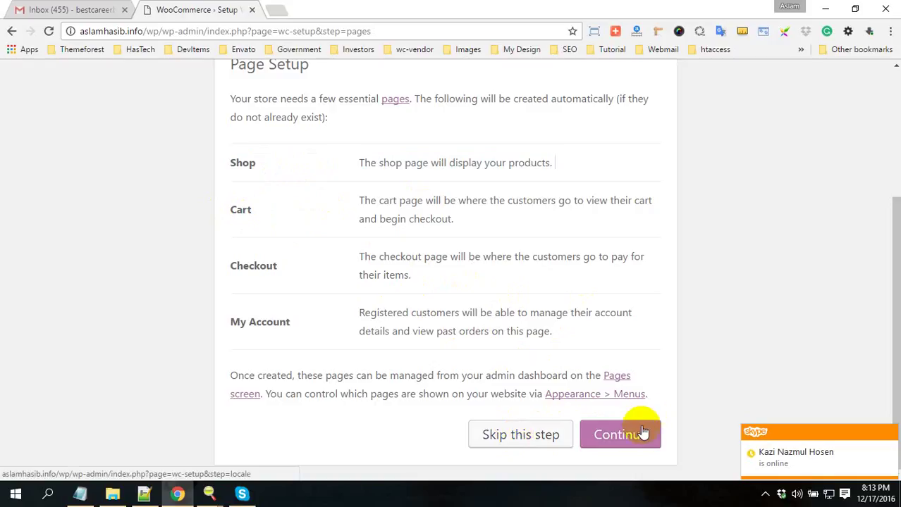
Accept the essential store pages and set the store's base location to United States (US) — Georgia in Store Locale Setup
click(619, 438)
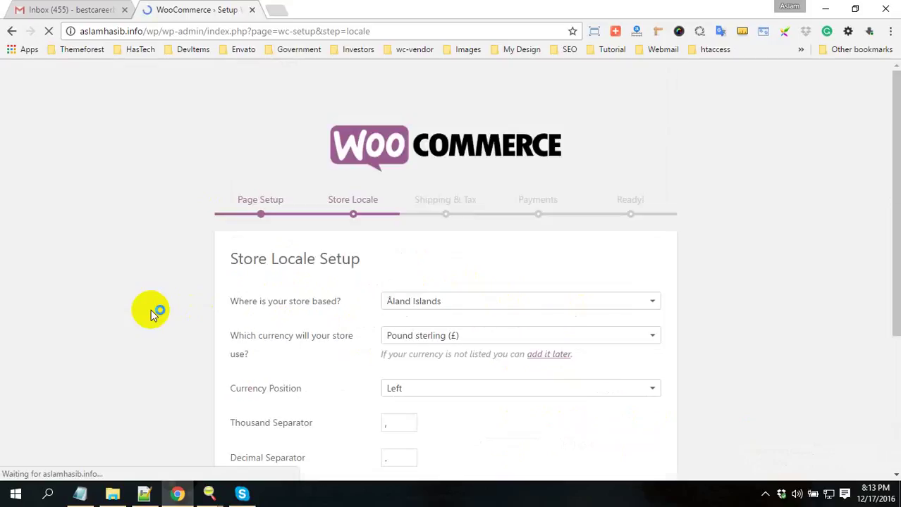
scroll(382, 221, down, 3)
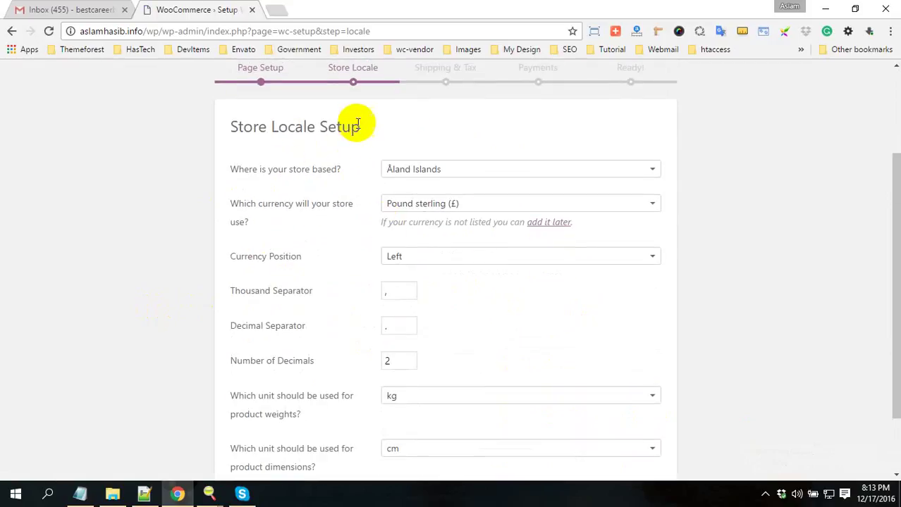
drag(360, 127, 227, 127)
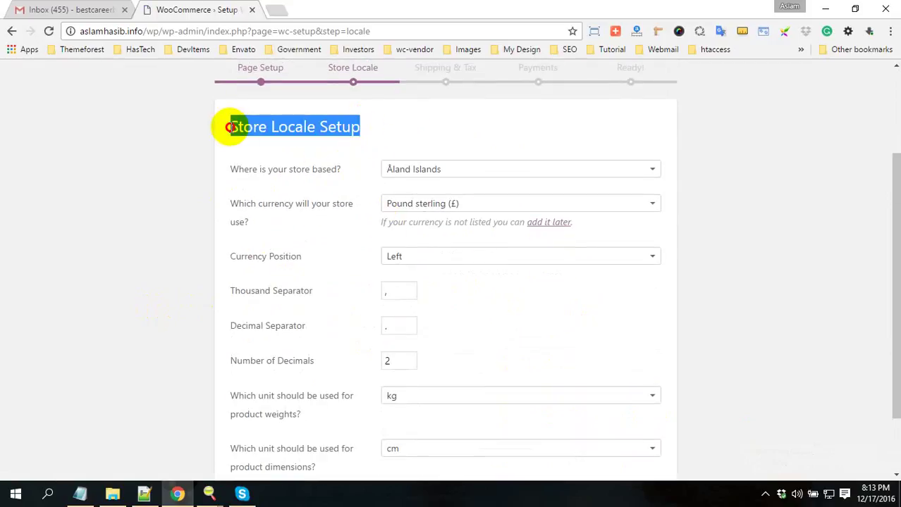
click(465, 169)
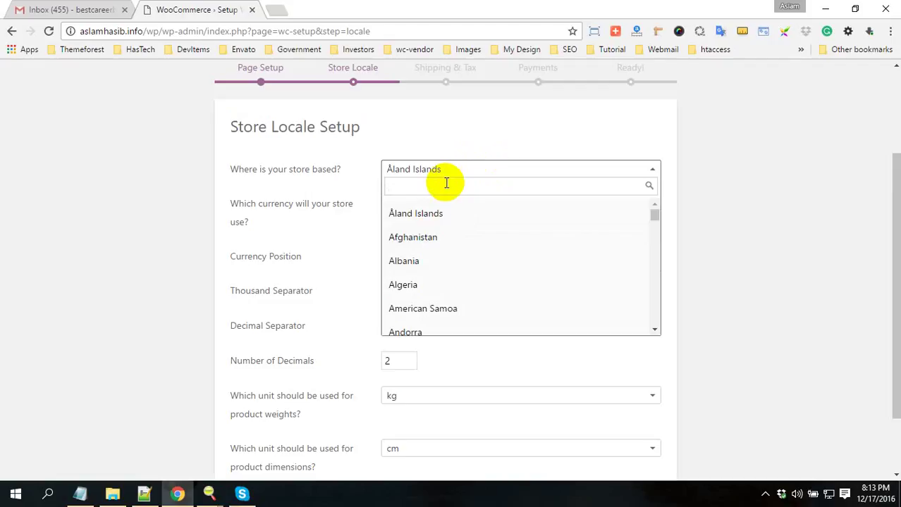
scroll(462, 241, down, 3)
text(united)
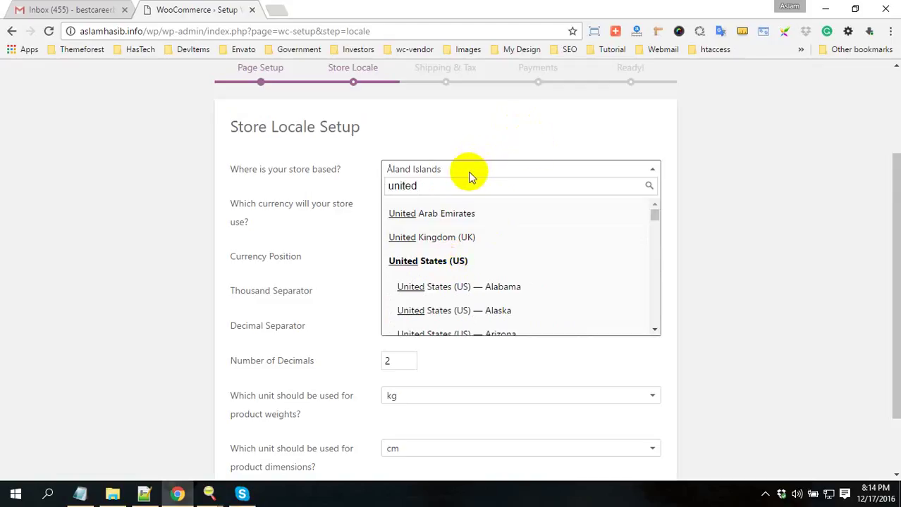
scroll(486, 261, down, 3)
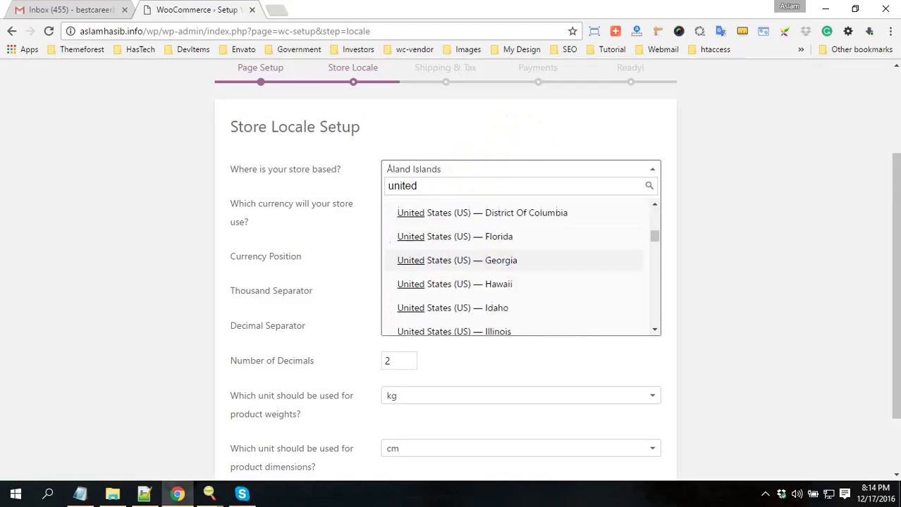
click(486, 261)
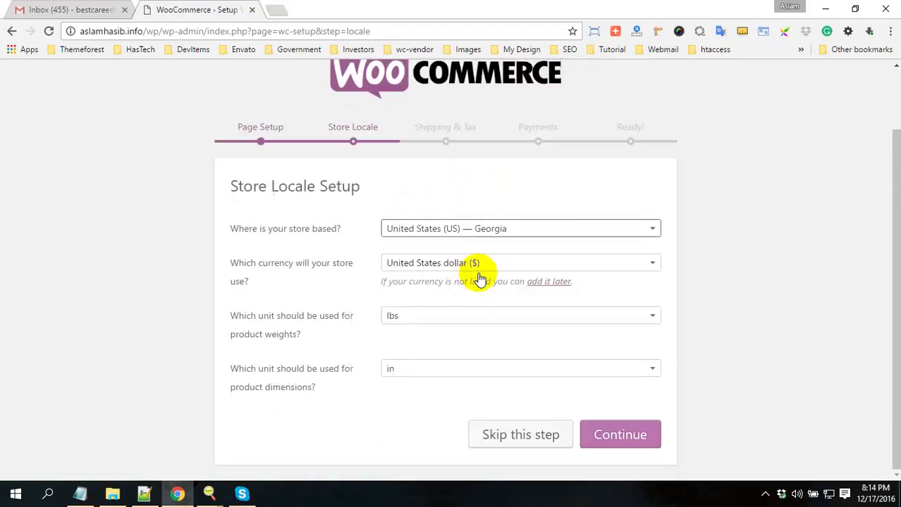
Browse the currencies offered for the store and close the list without choosing another one
click(440, 266)
click(269, 281)
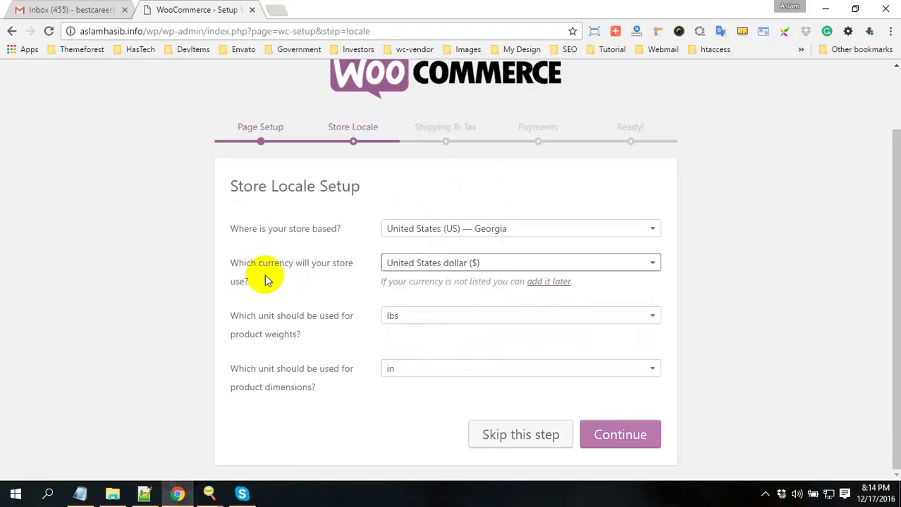
drag(231, 261, 275, 273)
click(553, 262)
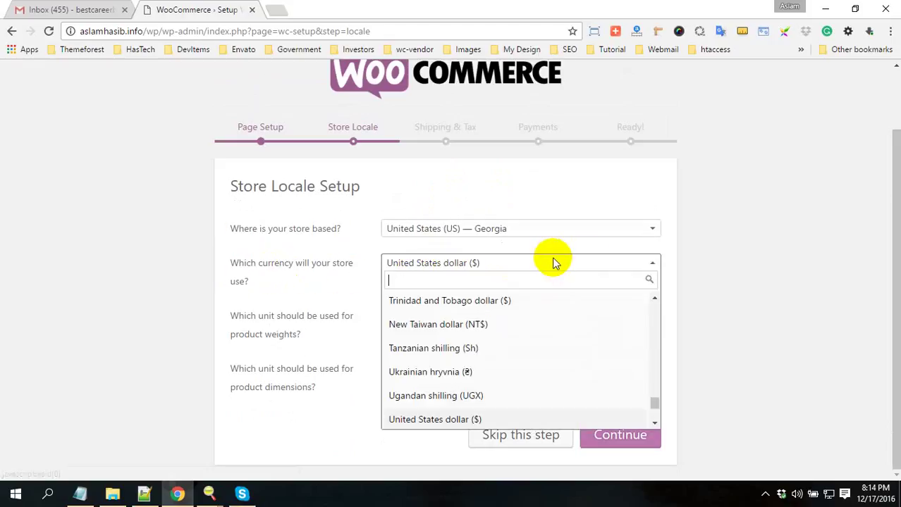
scroll(535, 361, down, 4)
scroll(521, 331, up, 5)
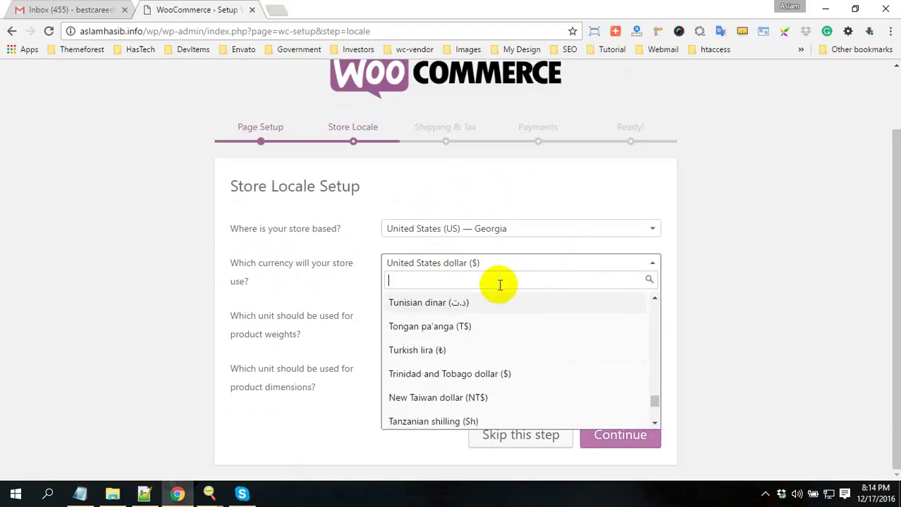
click(661, 258)
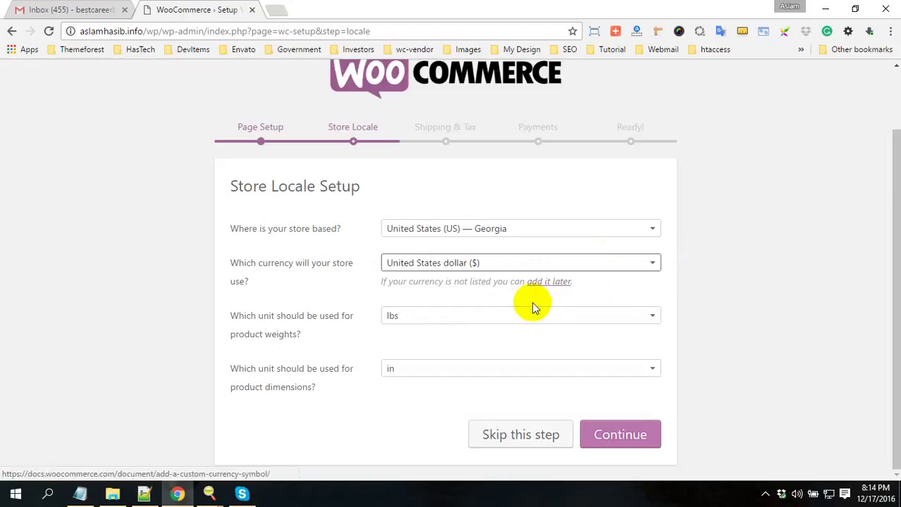
Set the store currency to Bangladeshi taka in Store Locale Setup
click(509, 267)
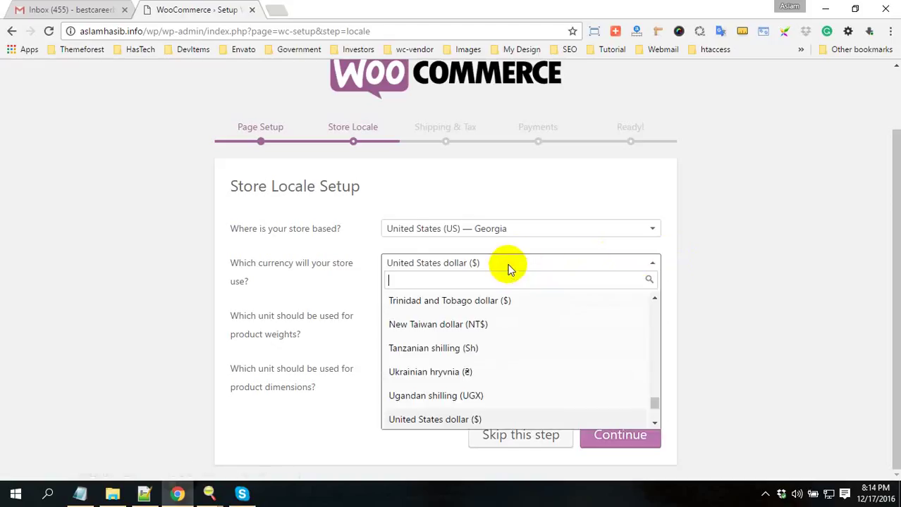
text(bd)
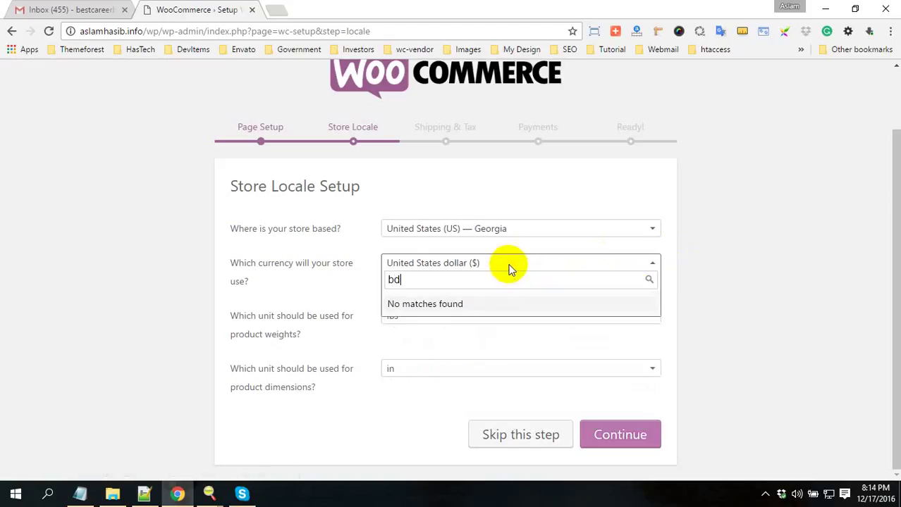
key(BackSpace)
key(BackSpace)
scroll(557, 299, down, 5)
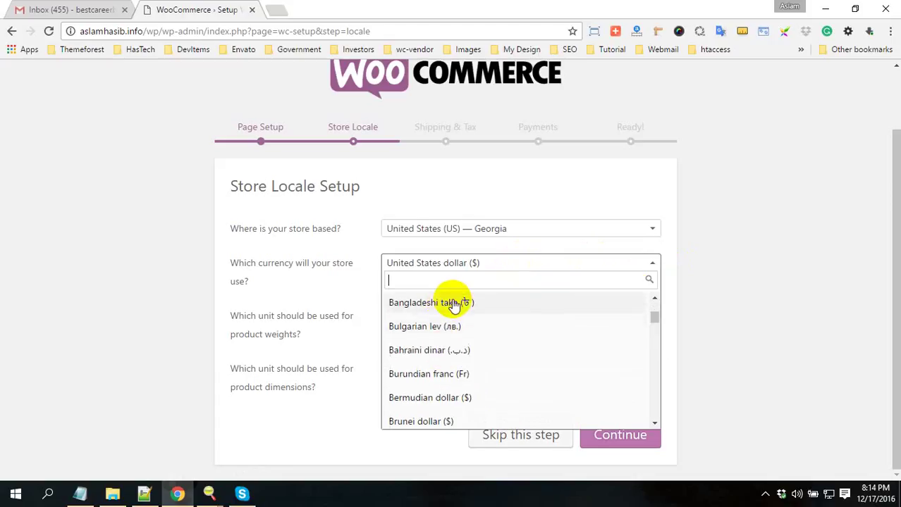
scroll(422, 378, down, 1)
scroll(505, 377, down, 4)
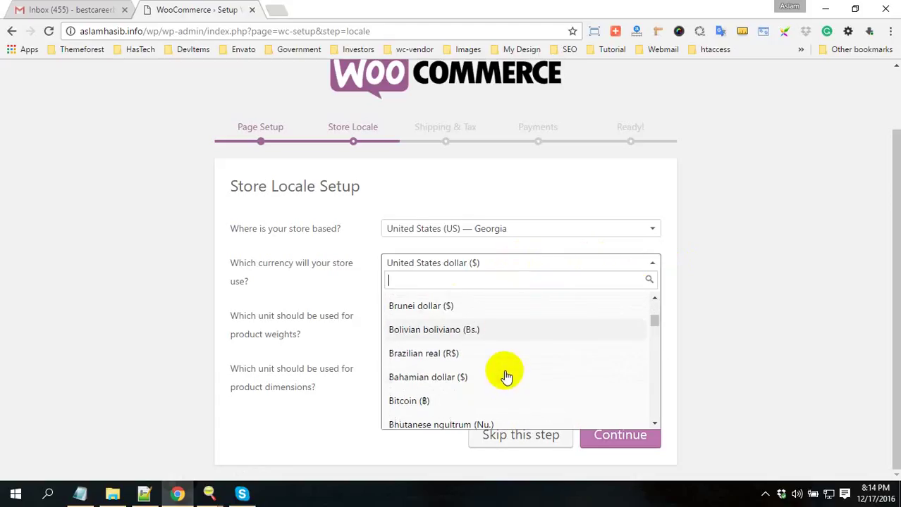
scroll(504, 379, up, 4)
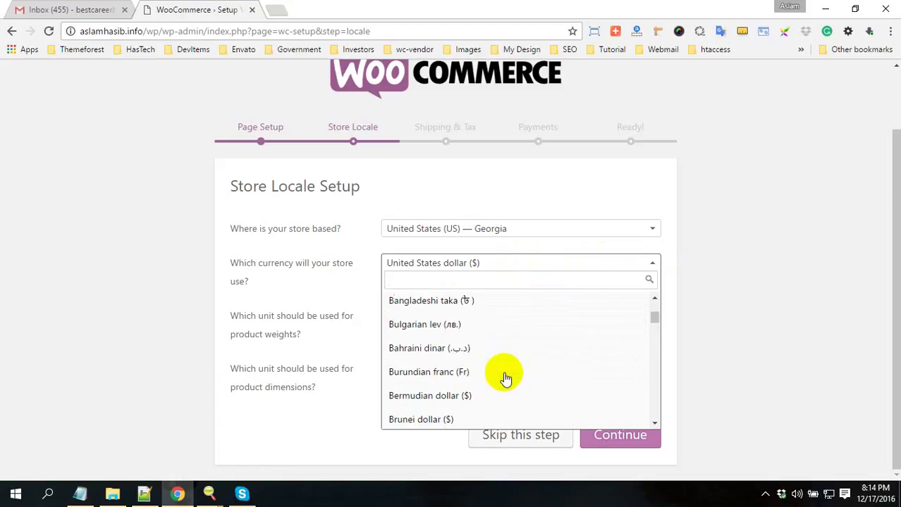
scroll(504, 381, up, 1)
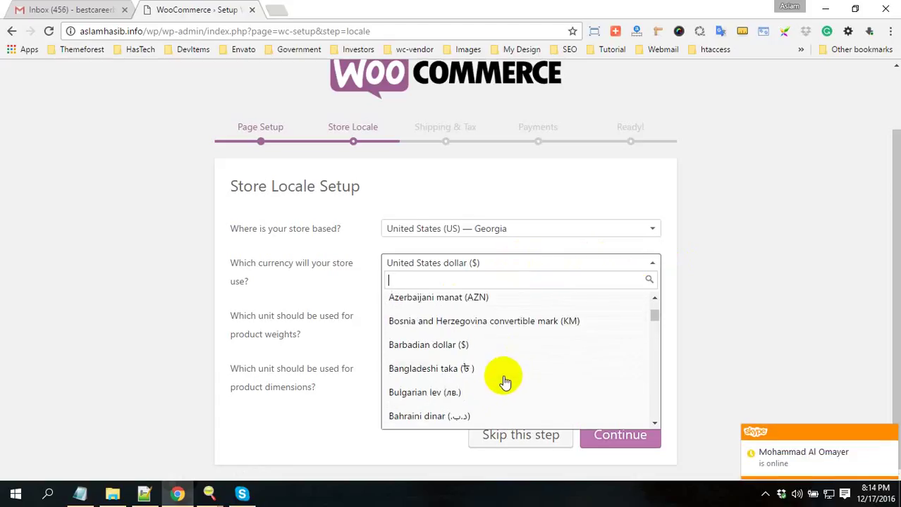
click(448, 369)
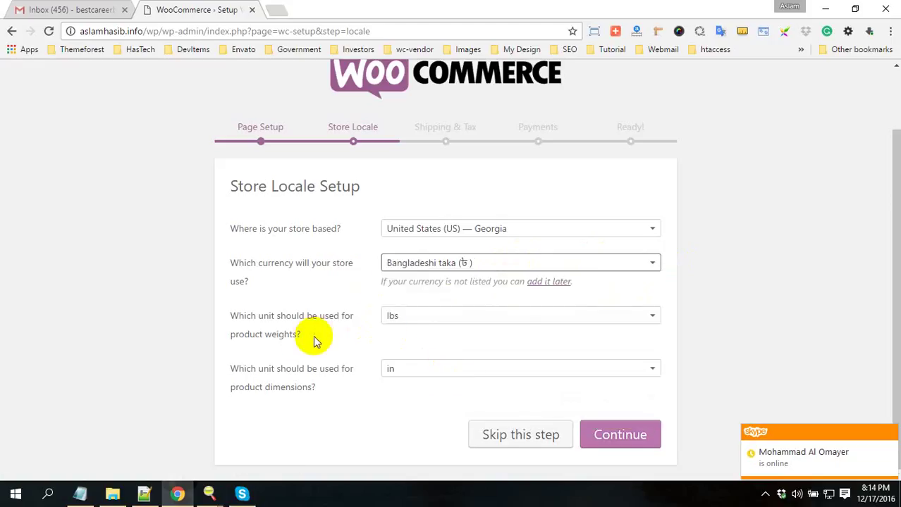
Keep lbs for product weights and in for product dimensions, and continue to Shipping & Tax Setup
drag(303, 336, 233, 317)
triple_click(233, 317)
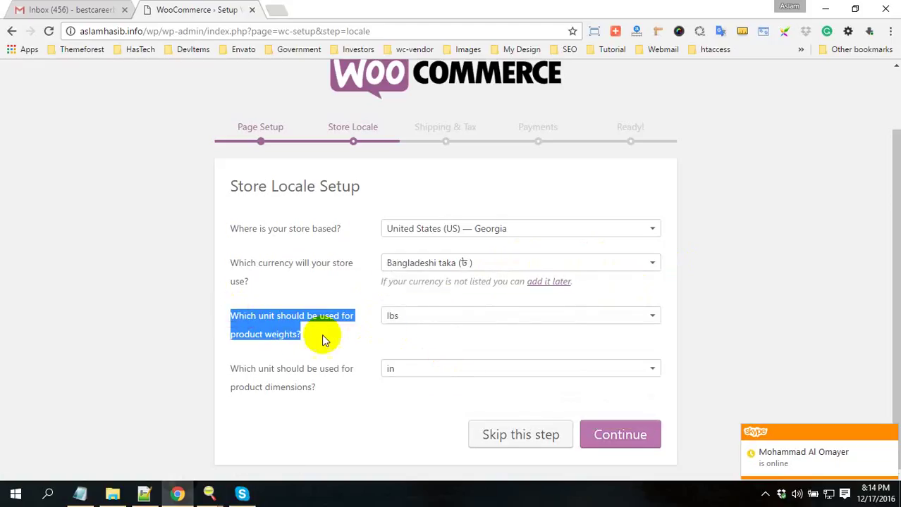
click(321, 335)
mouse_move(328, 340)
mouse_down()
mouse_move(238, 335)
mouse_move(311, 341)
mouse_up()
click(311, 342)
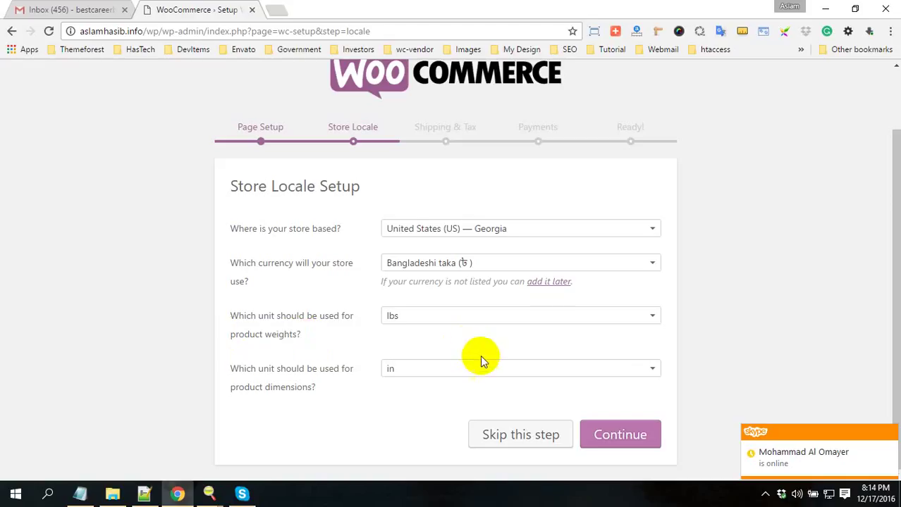
click(625, 443)
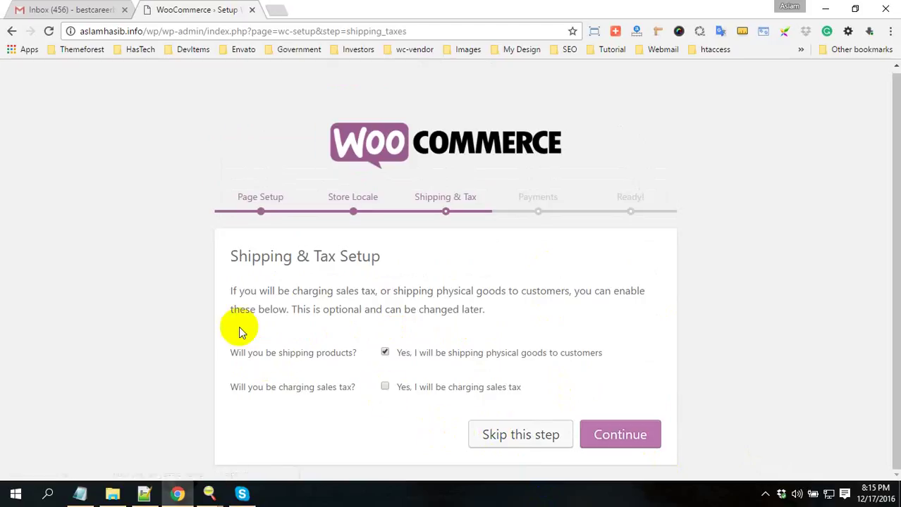
Keep shipping of physical goods enabled and sales tax disabled, and continue to the Payments stage
click(346, 308)
triple_click(346, 308)
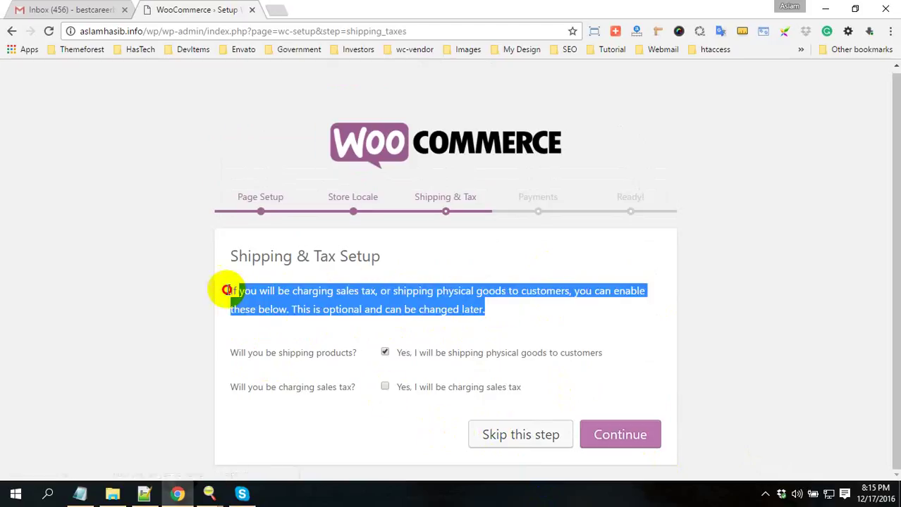
click(408, 261)
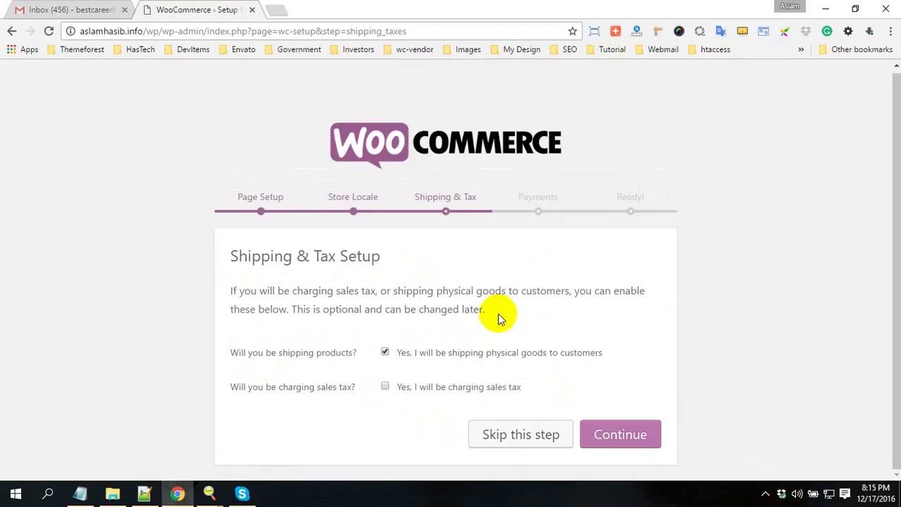
drag(498, 317, 238, 292)
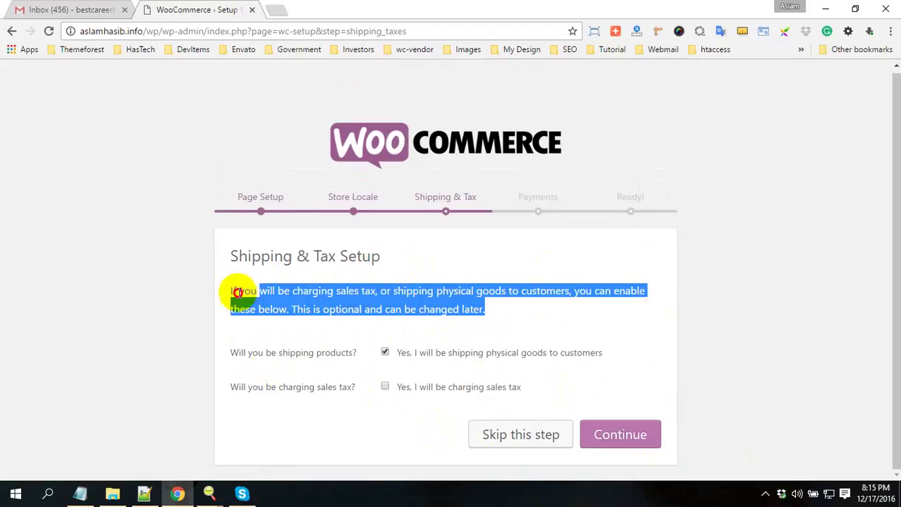
click(424, 261)
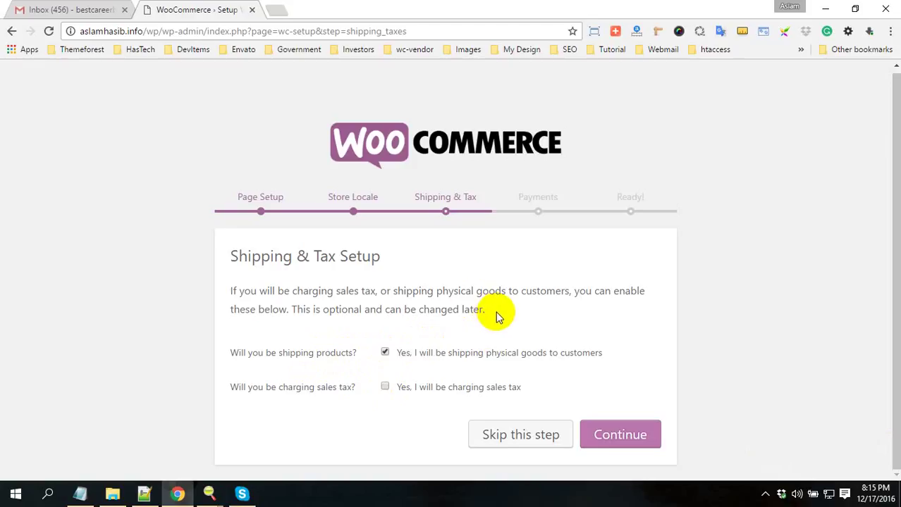
click(384, 353)
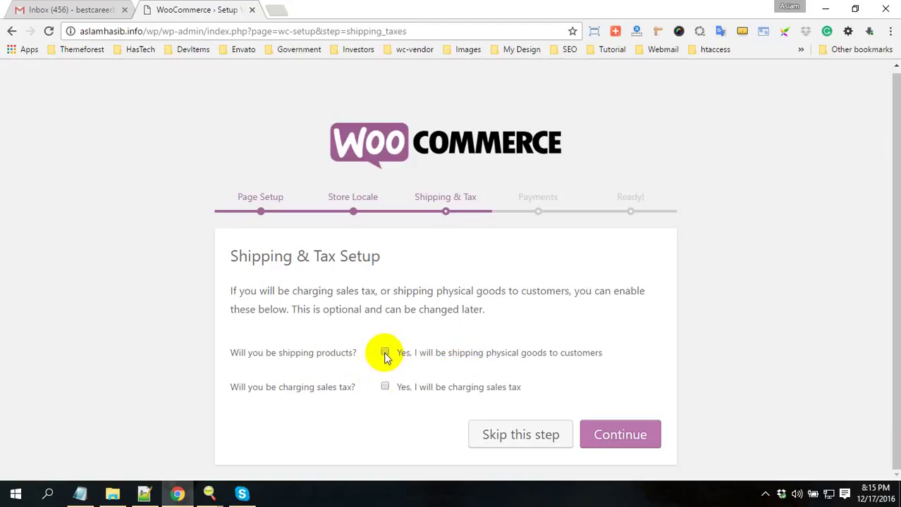
click(384, 353)
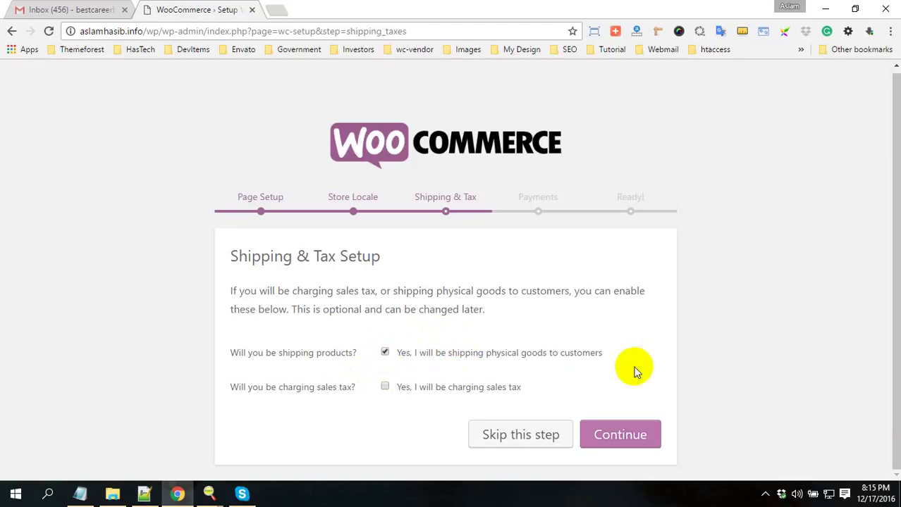
click(625, 442)
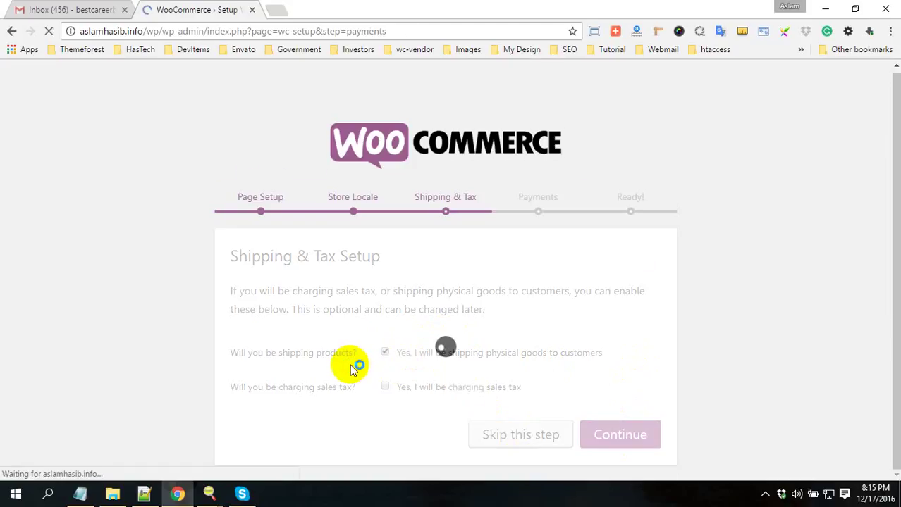
Review the online and offline payment methods offered in the Payments stage, from PayPal and Stripe to Cash on Delivery
scroll(368, 282, down, 2)
scroll(331, 243, up, 1)
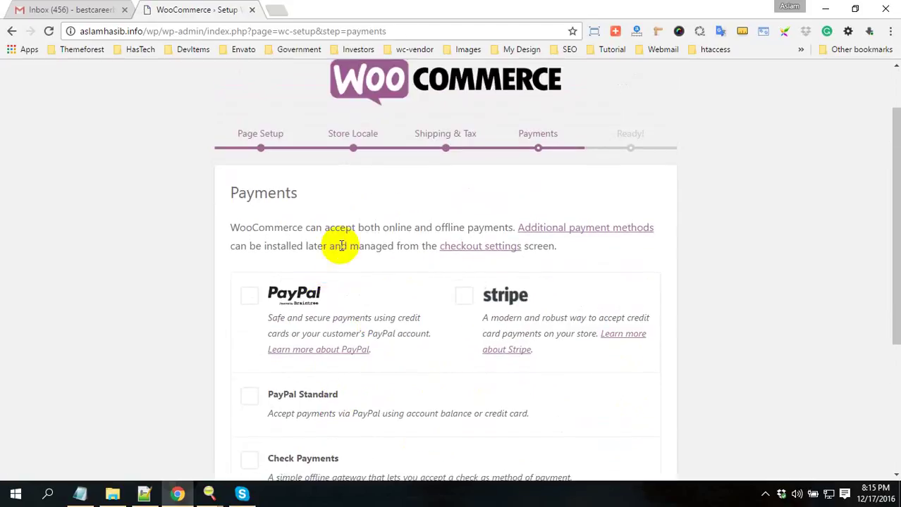
scroll(429, 317, down, 3)
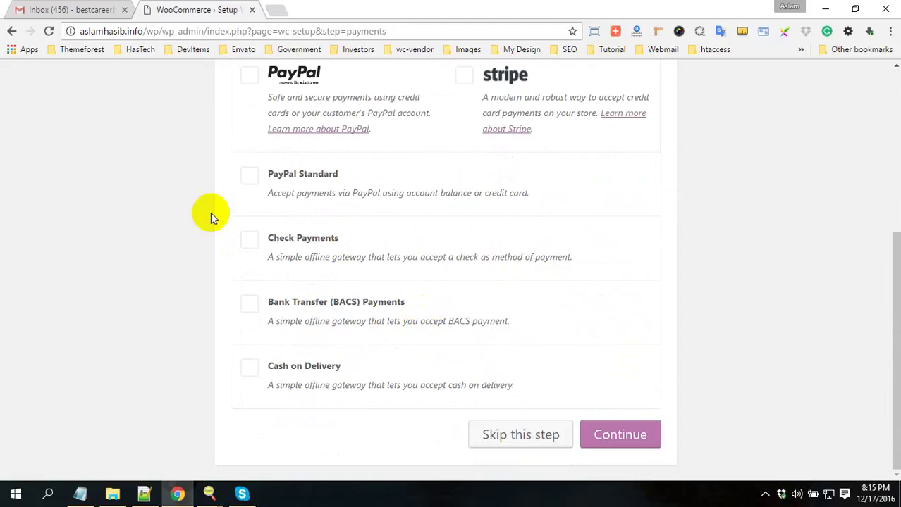
scroll(254, 204, up, 2)
scroll(279, 243, down, 2)
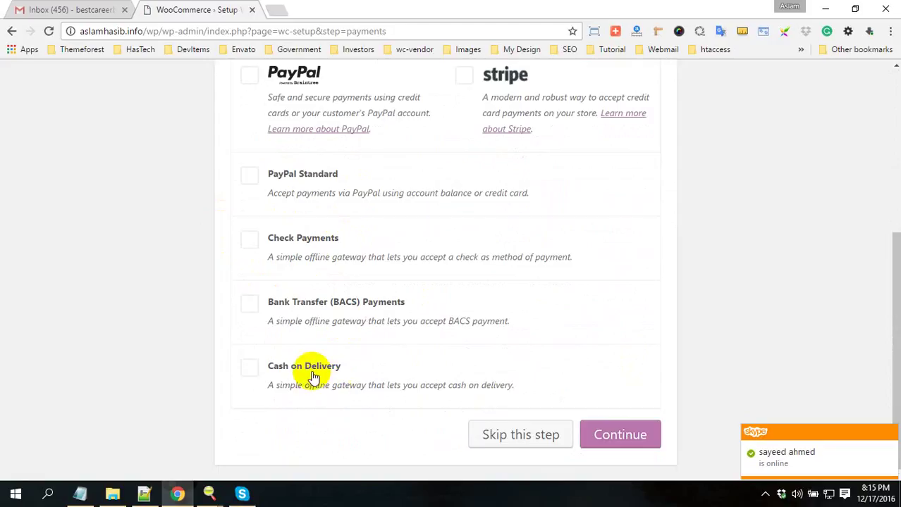
scroll(367, 331, up, 2)
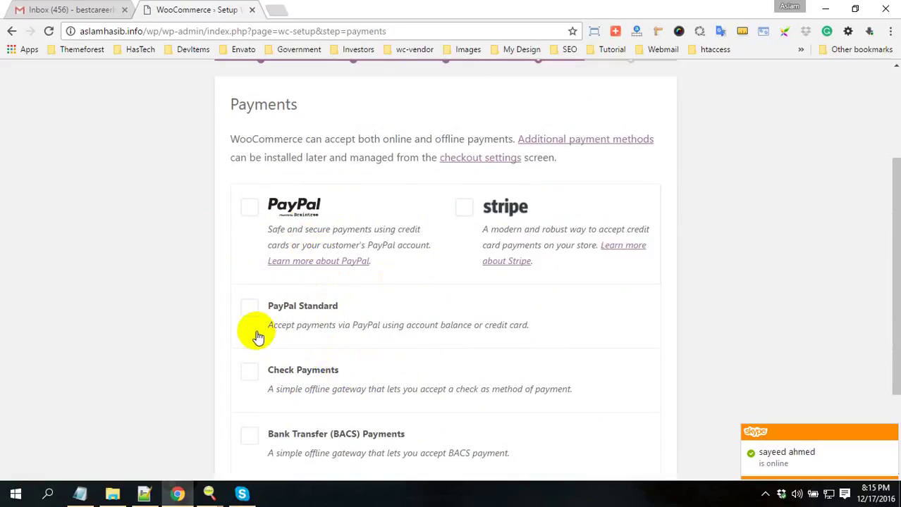
Enable only PayPal Standard, clear its PayPal email address, and continue to the final stage of the wizard
click(248, 207)
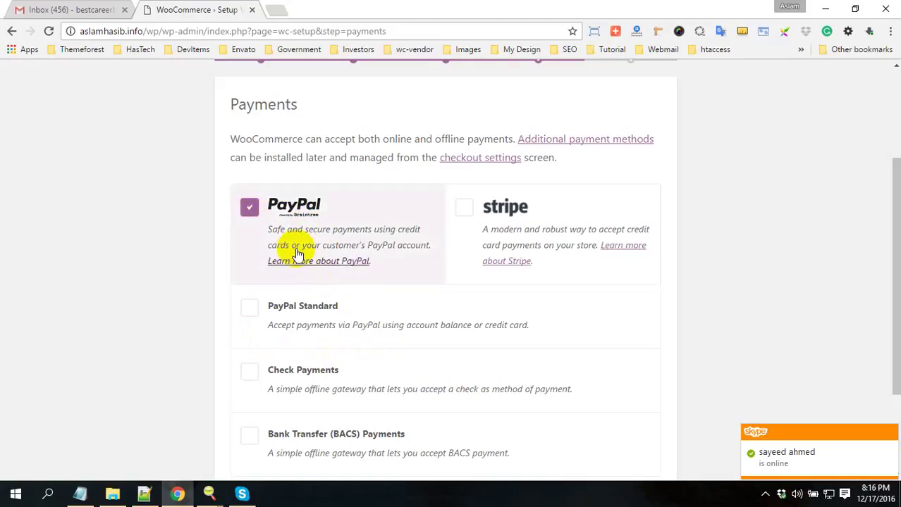
click(246, 206)
click(254, 308)
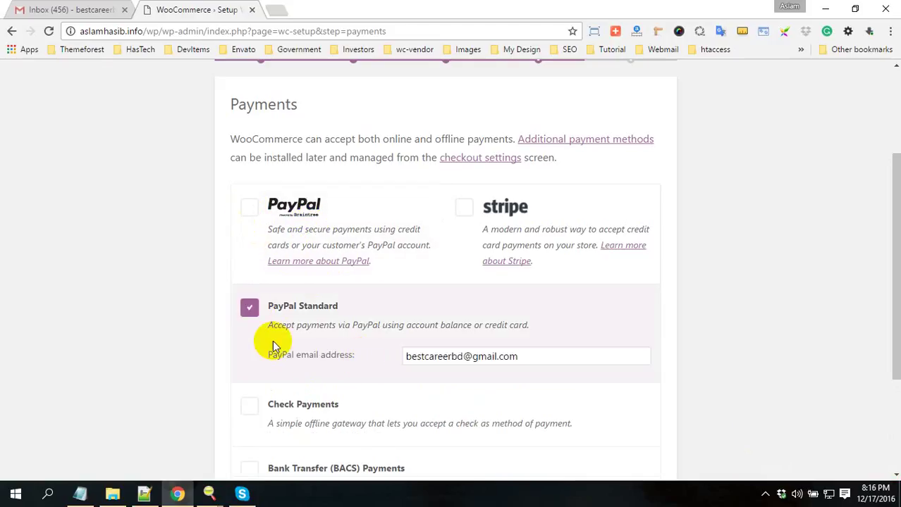
scroll(273, 345, down, 2)
drag(532, 224, 399, 227)
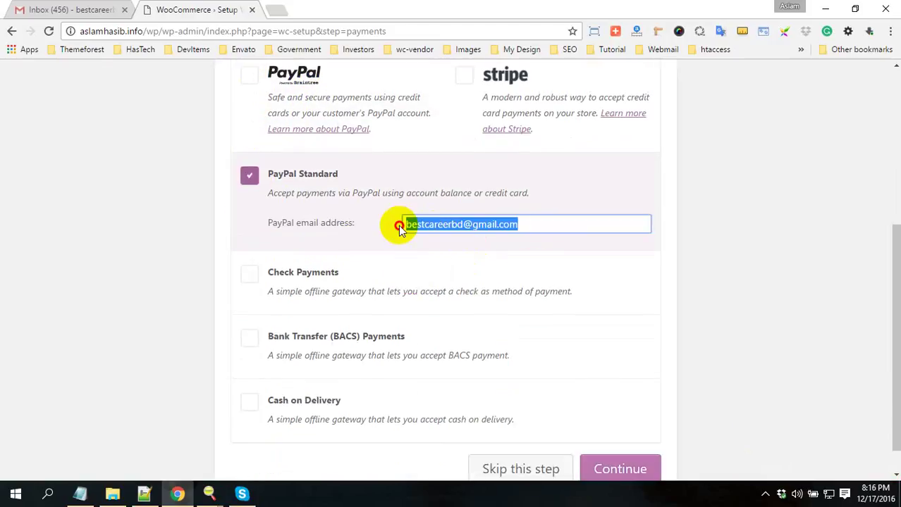
key(BackSpace)
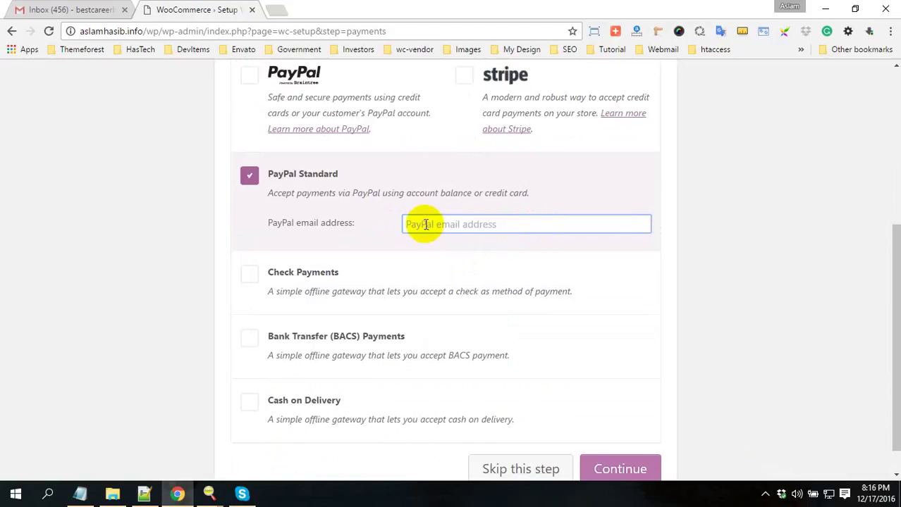
scroll(529, 352, down, 1)
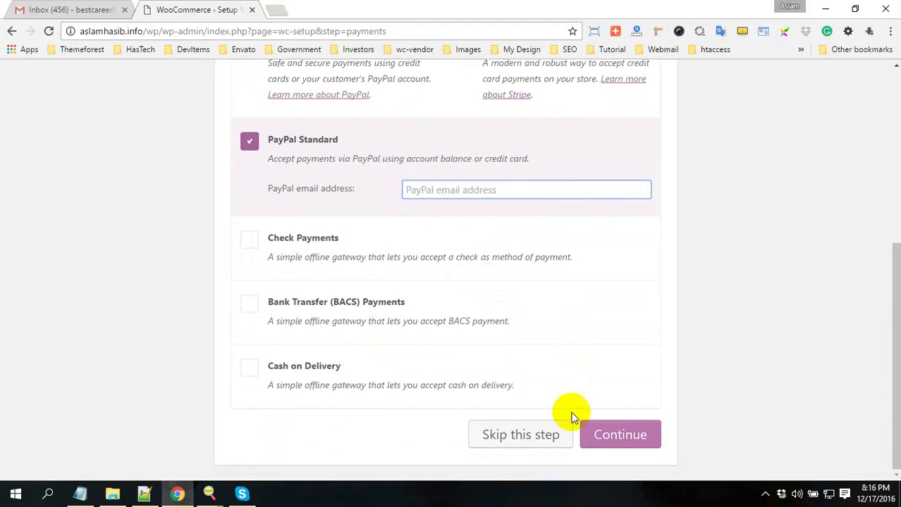
click(620, 436)
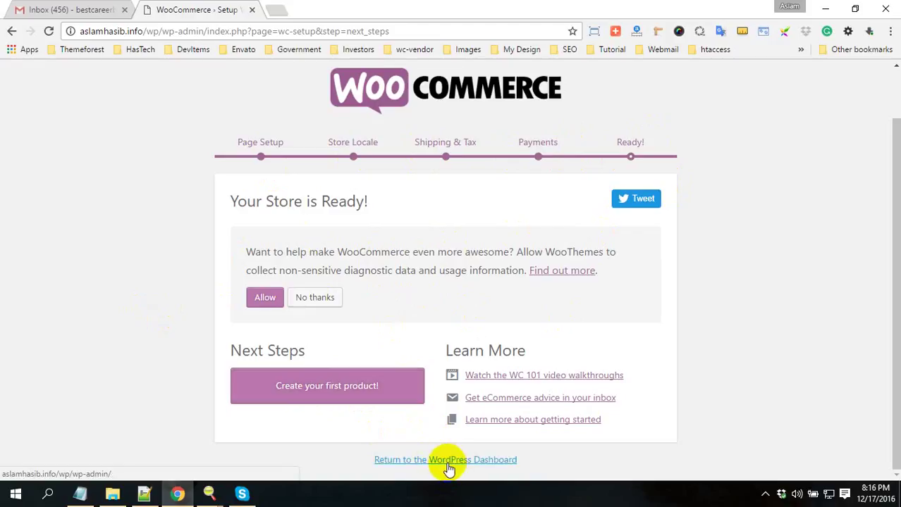
Allow WooThemes to collect diagnostic data and usage information, and return to the WordPress Dashboard
click(247, 252)
drag(247, 253, 432, 300)
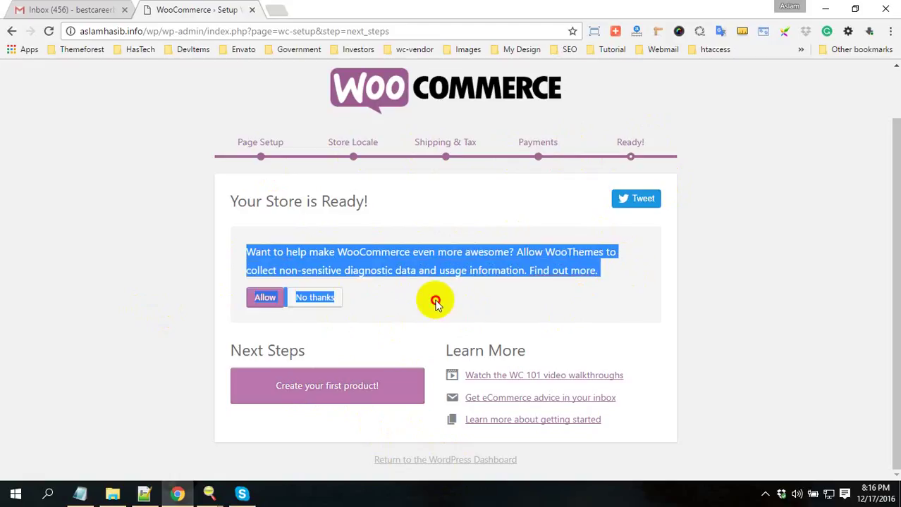
click(433, 304)
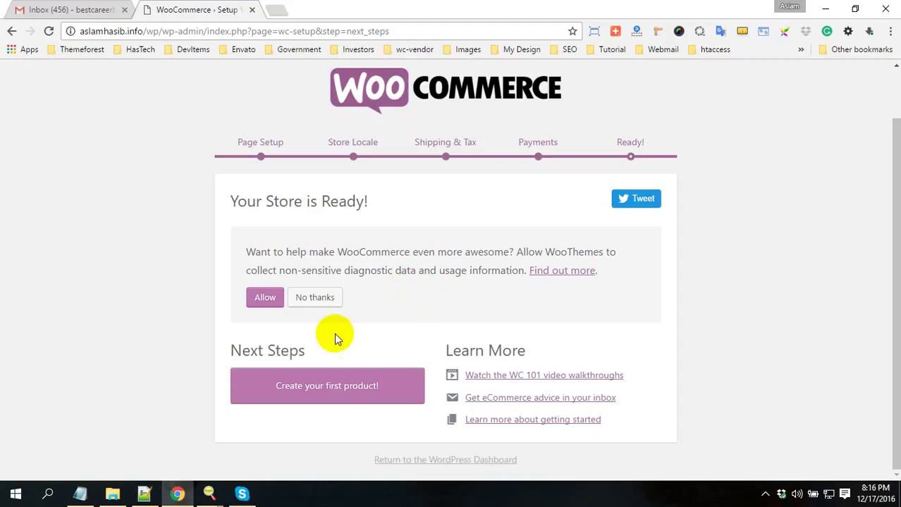
click(265, 299)
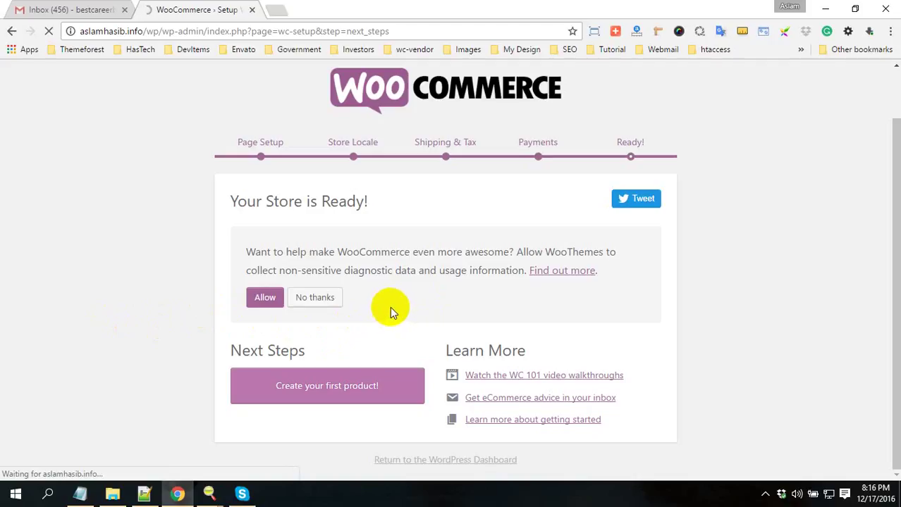
click(449, 461)
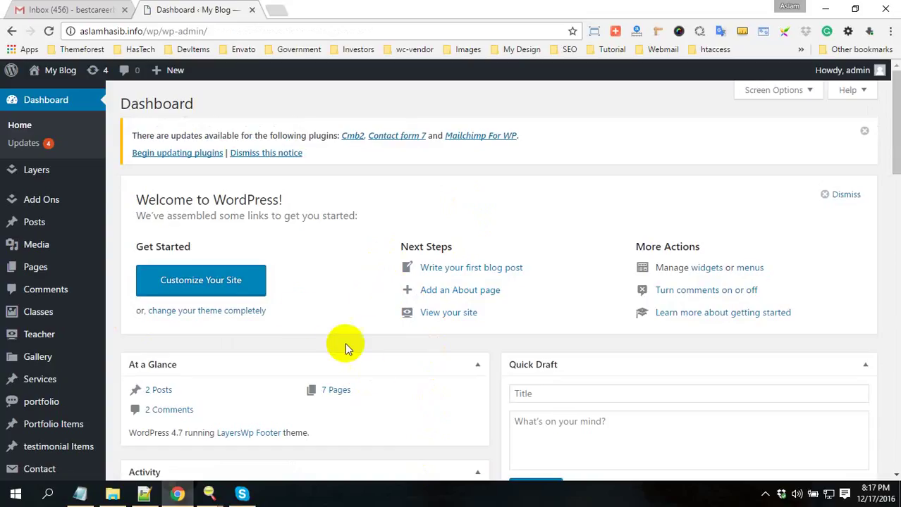
Examine the dashboard and the entries available under WooCommerce and Products
scroll(359, 320, down, 4)
scroll(331, 366, down, 3)
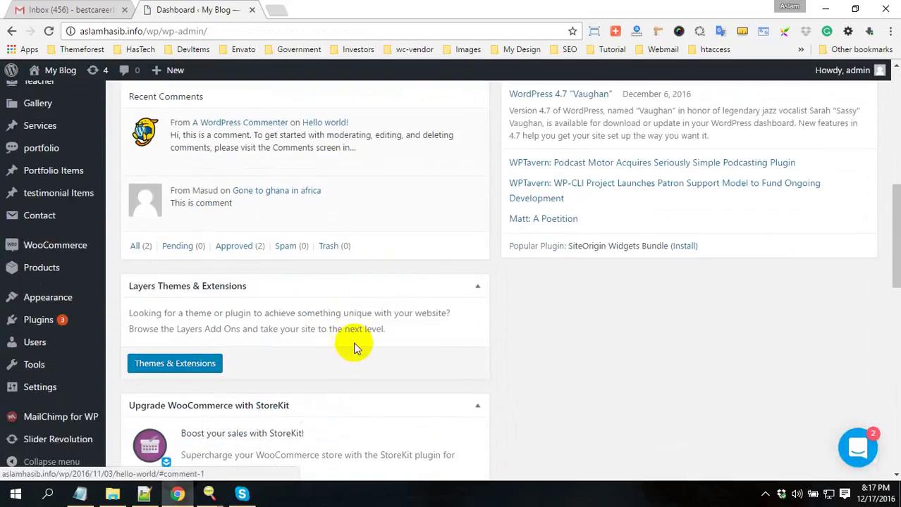
scroll(353, 346, up, 7)
scroll(318, 301, down, 3)
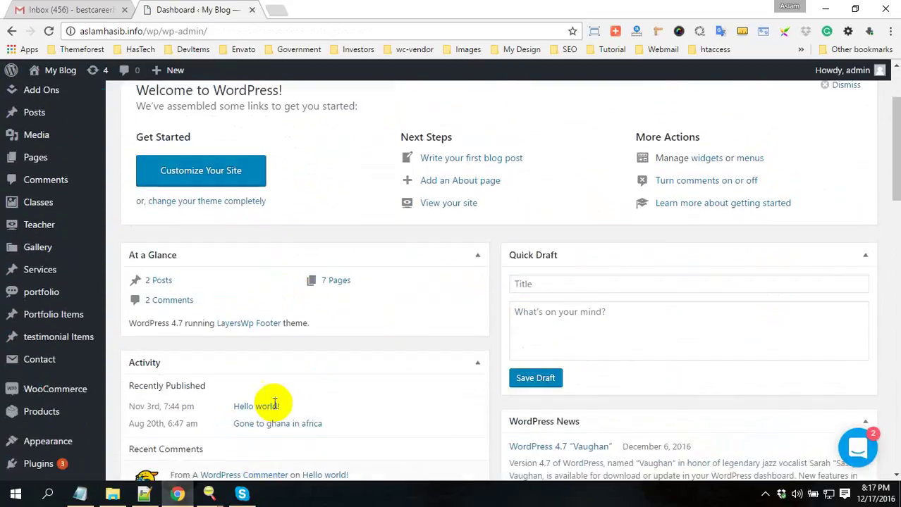
mouse_move(71, 310)
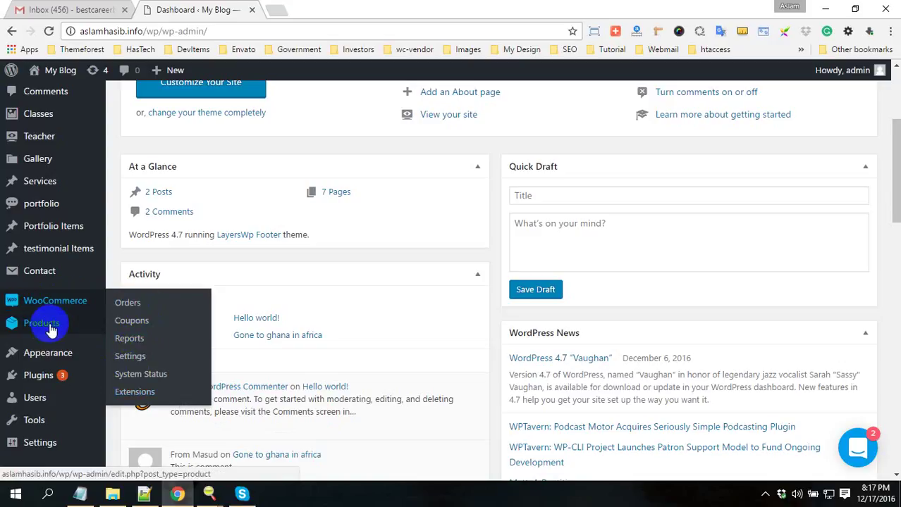
mouse_move(95, 329)
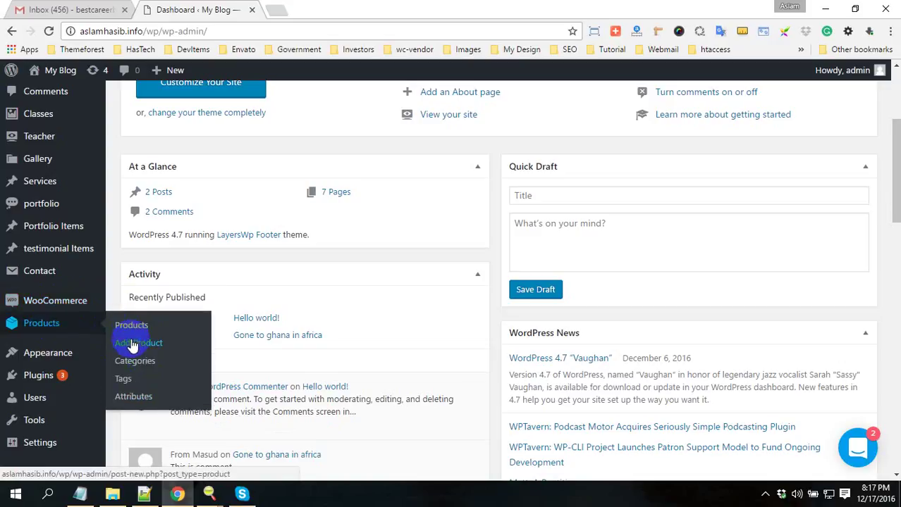